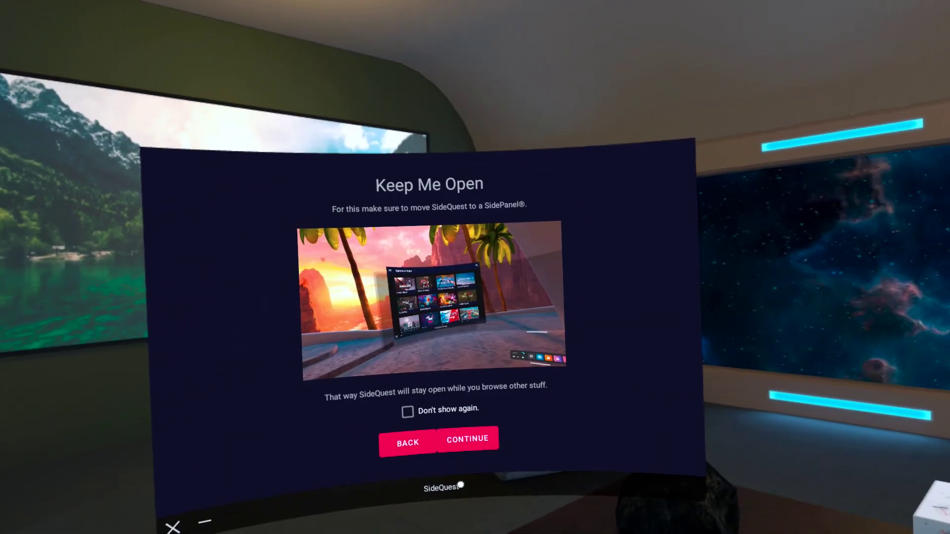
Dismiss the Keep Me Open prompt and open the Star Wars - The Mandalorian custom home.
left_click(472, 389)
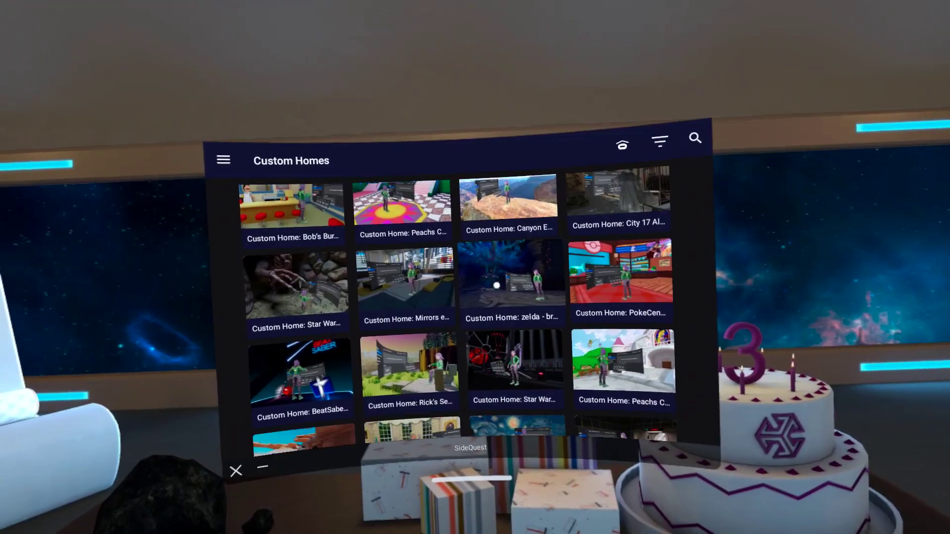
scroll(490, 309, "down", 5)
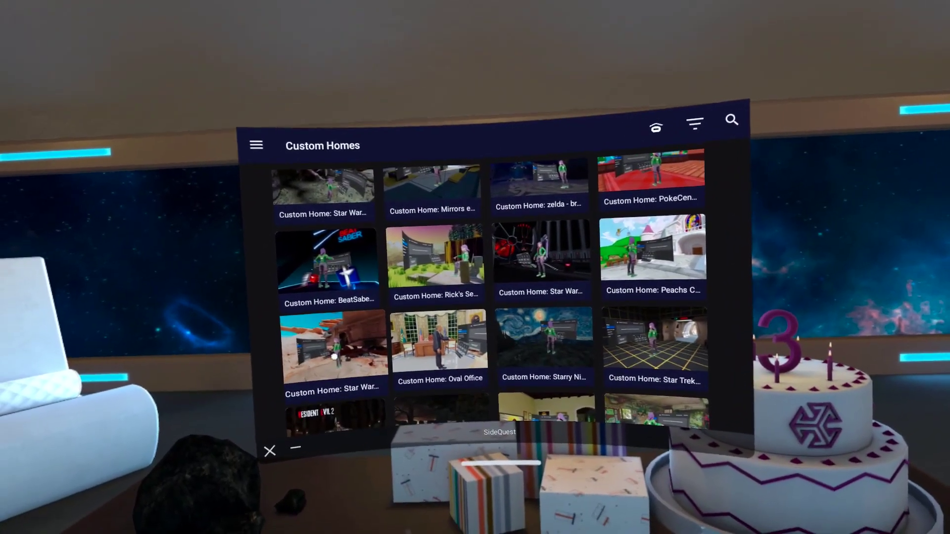
left_click(490, 310)
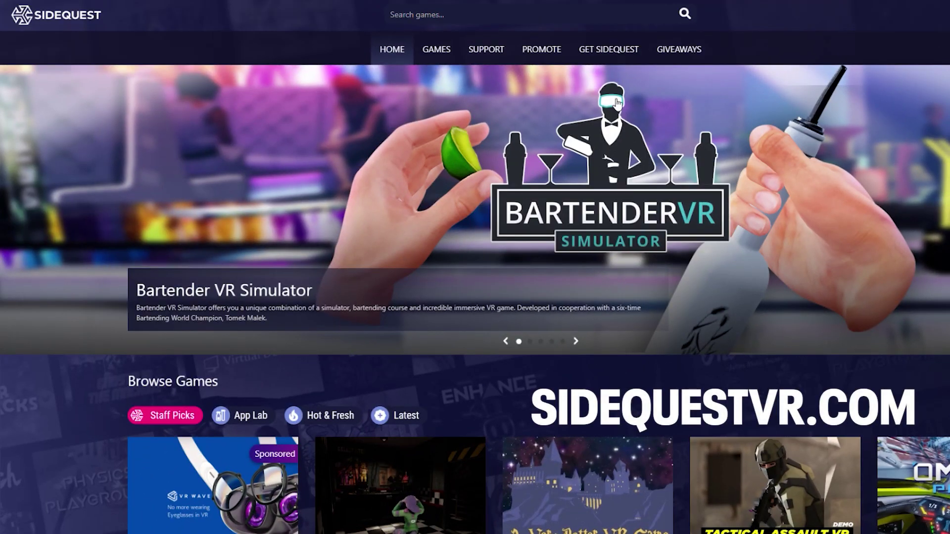
Download the Windows 10 x64 Easy Installer from the Get SideQuest page and run the exe.
left_click(607, 63)
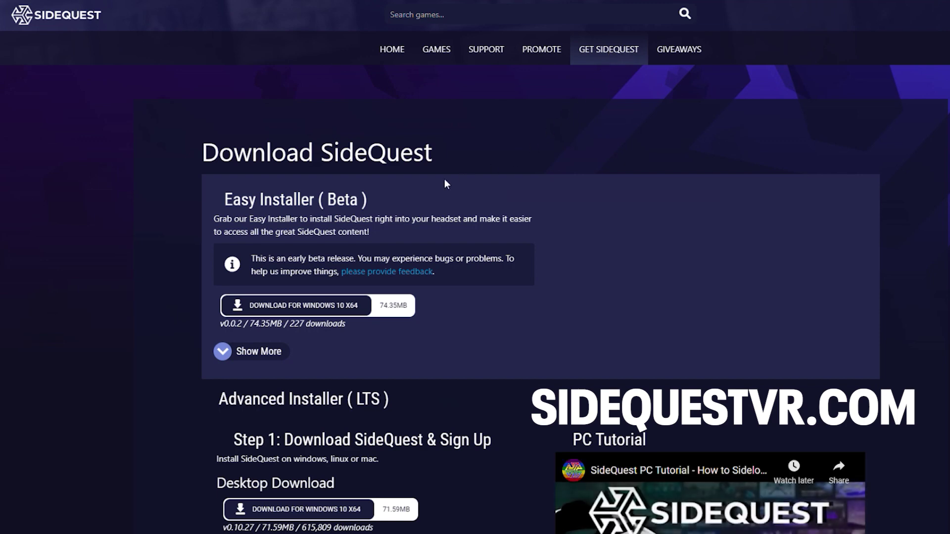
left_click(223, 353)
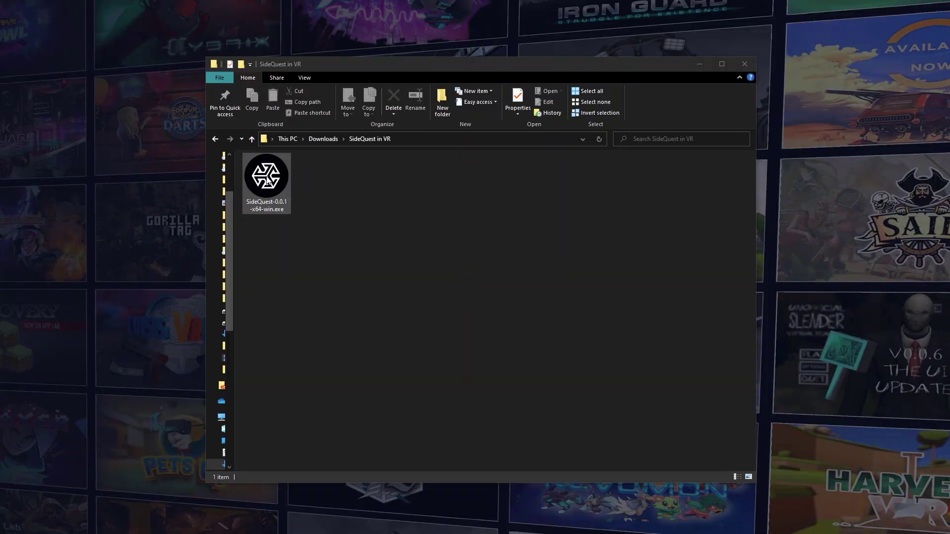
double_click(267, 181)
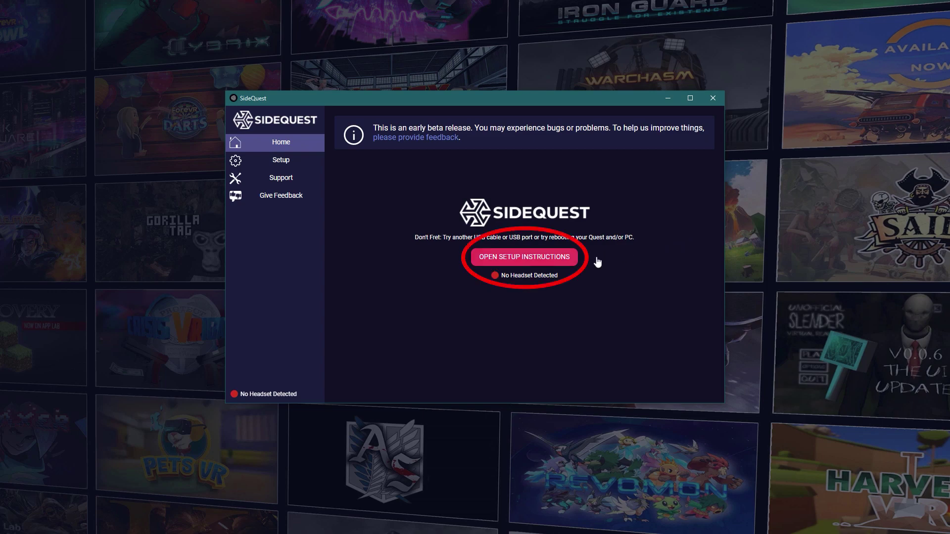
Show the setup instructions in a taller window and go to the Step 2: Dev Mode tab.
left_click(524, 258)
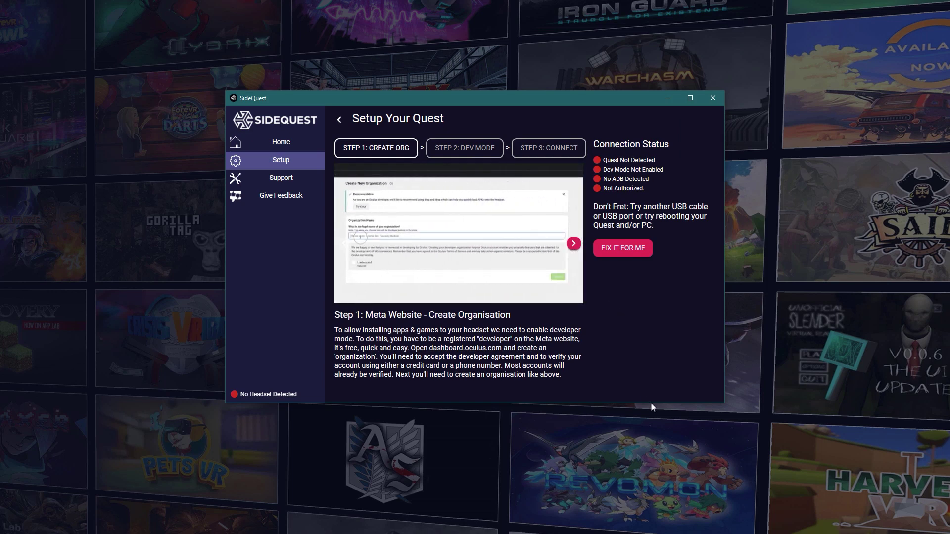
left_click_drag(651, 403, 651, 464)
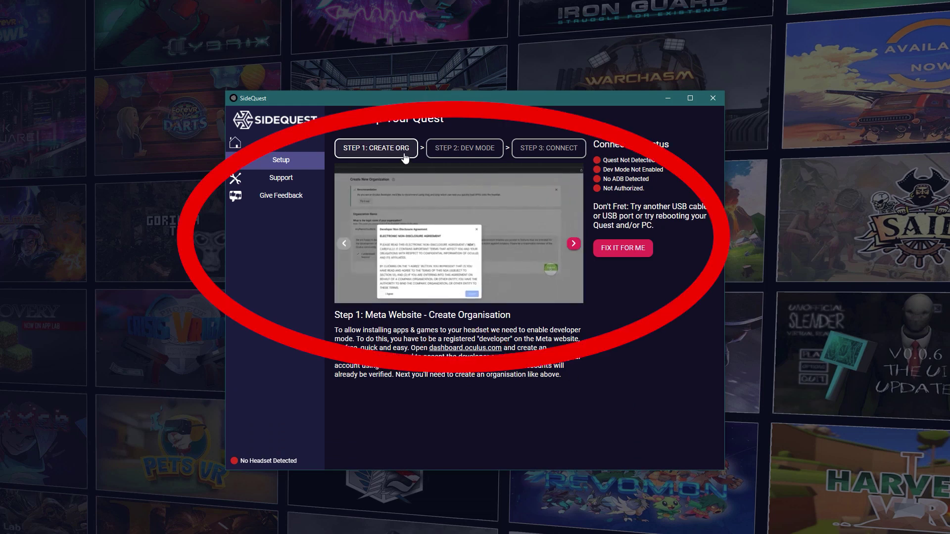
left_click(470, 154)
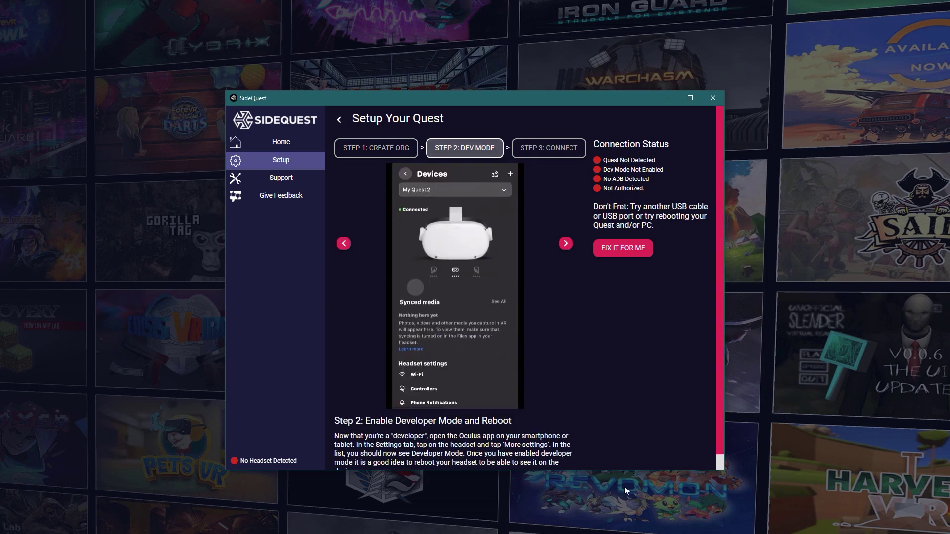
left_click_drag(625, 471, 627, 496)
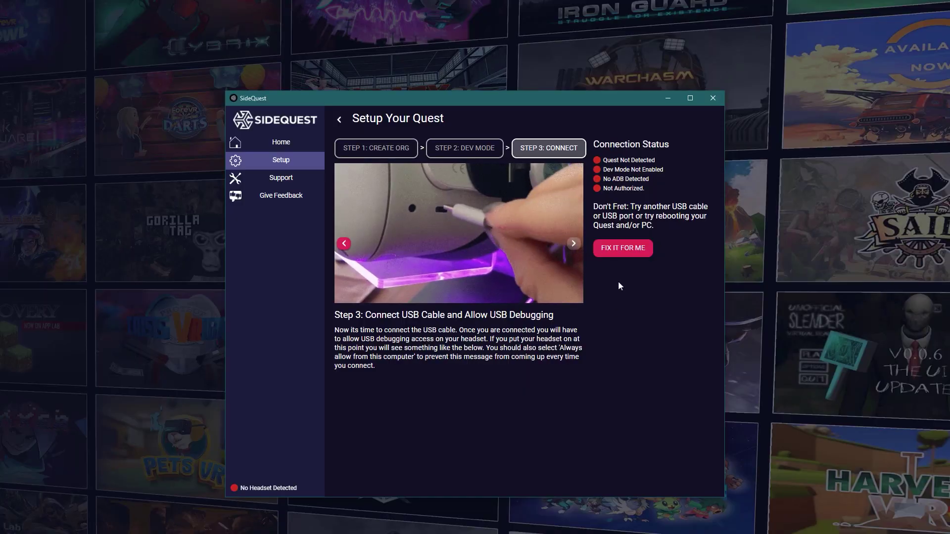
Review the Fix It For Me suggestions, then open Support and the SideQuest support community.
left_click(623, 248)
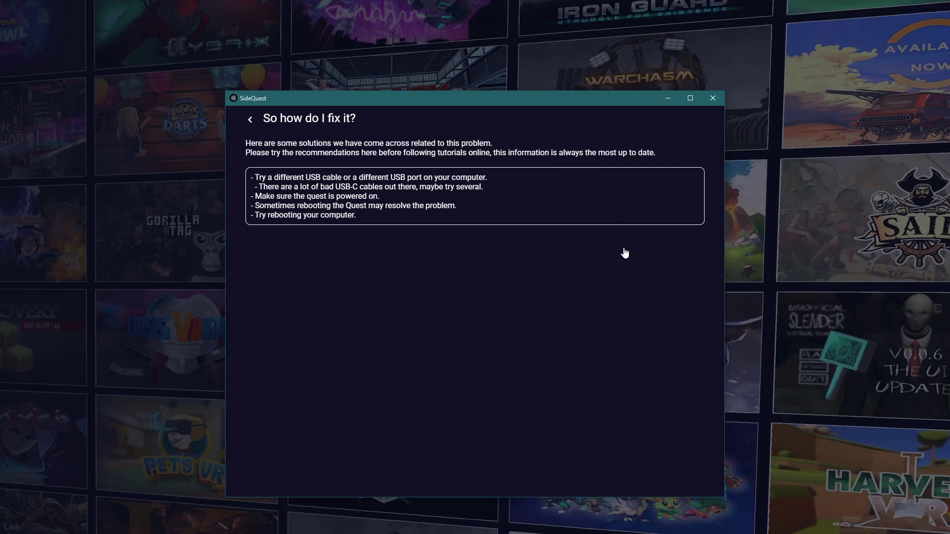
left_click(250, 120)
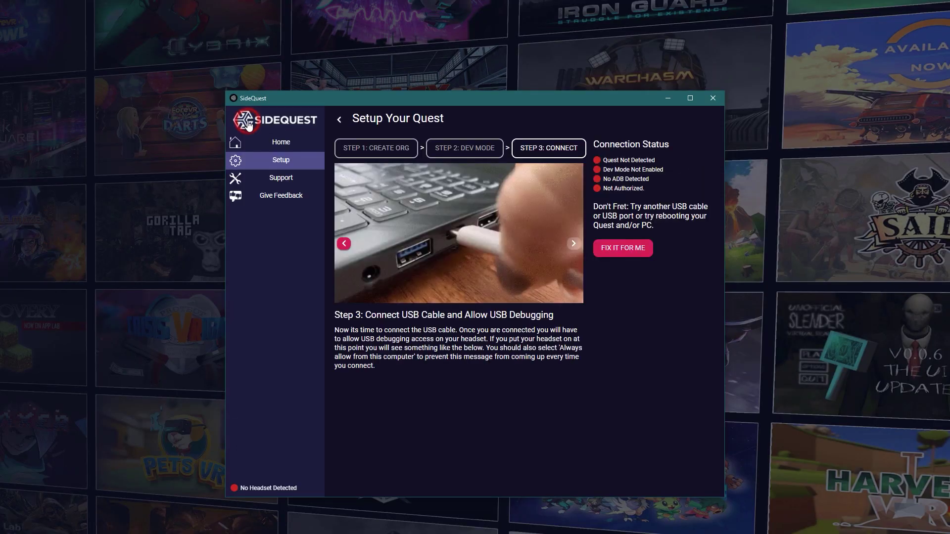
left_click(287, 180)
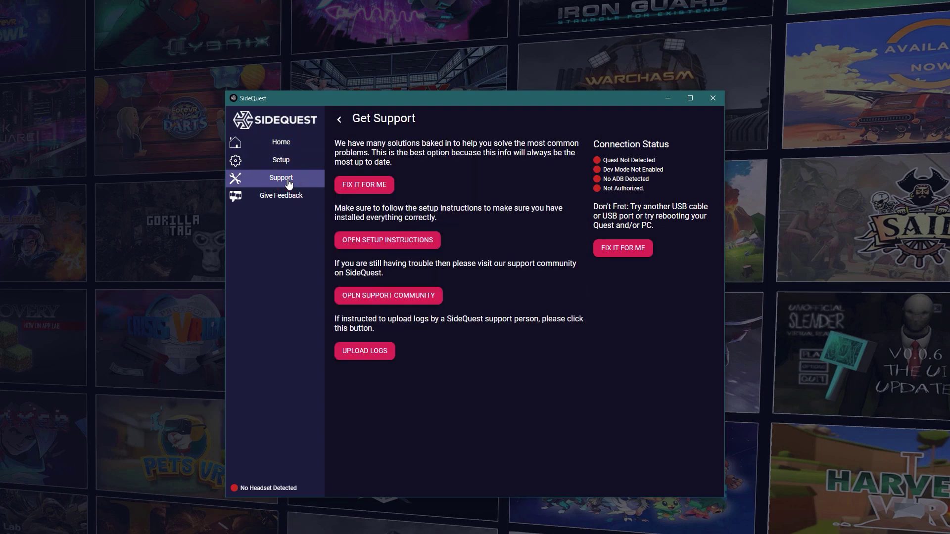
left_click(373, 297)
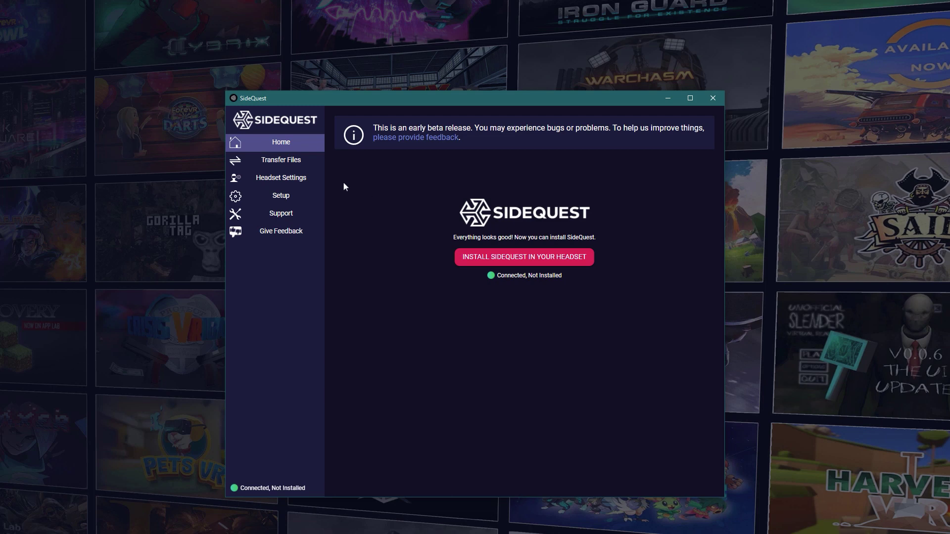
View the Transfer Files page's Game Ports profiles and its Other Files sync form.
left_click(299, 164)
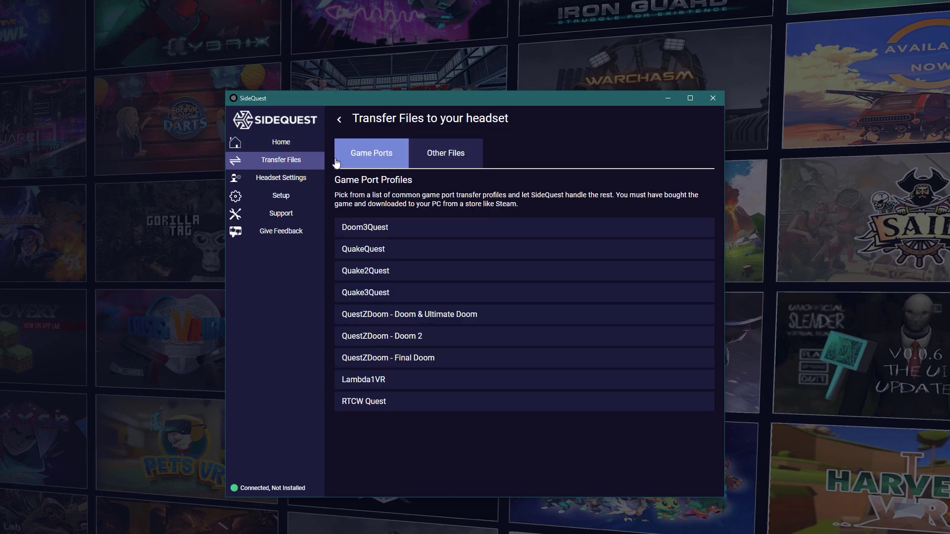
left_click(435, 153)
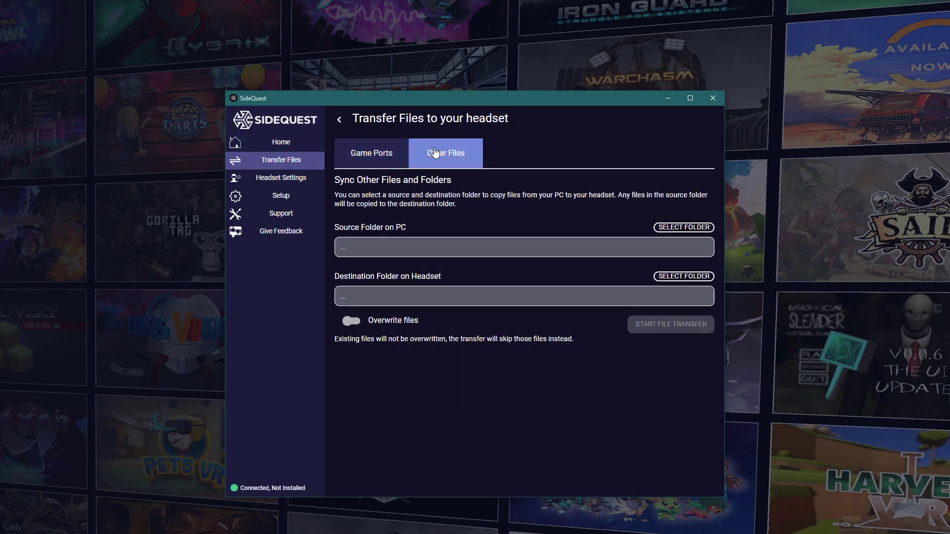
left_click(371, 161)
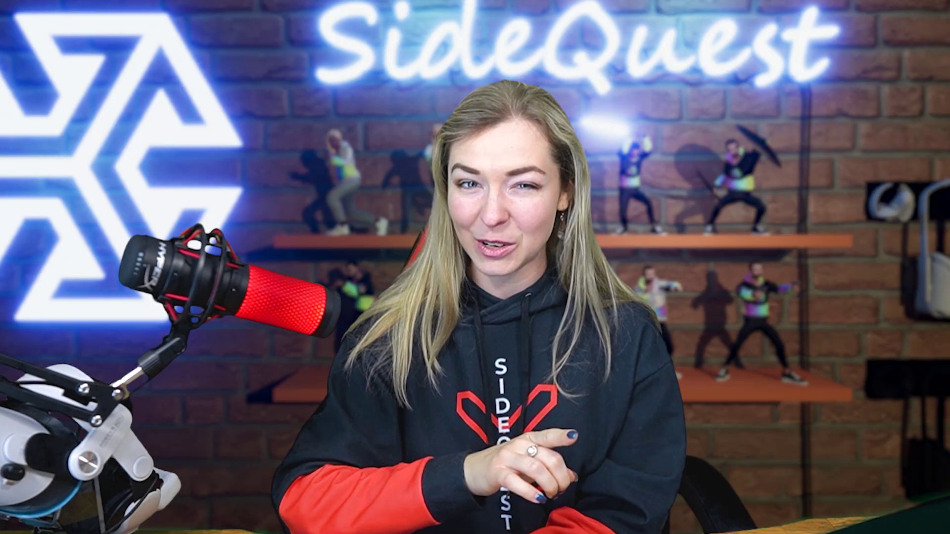
left_click(298, 183)
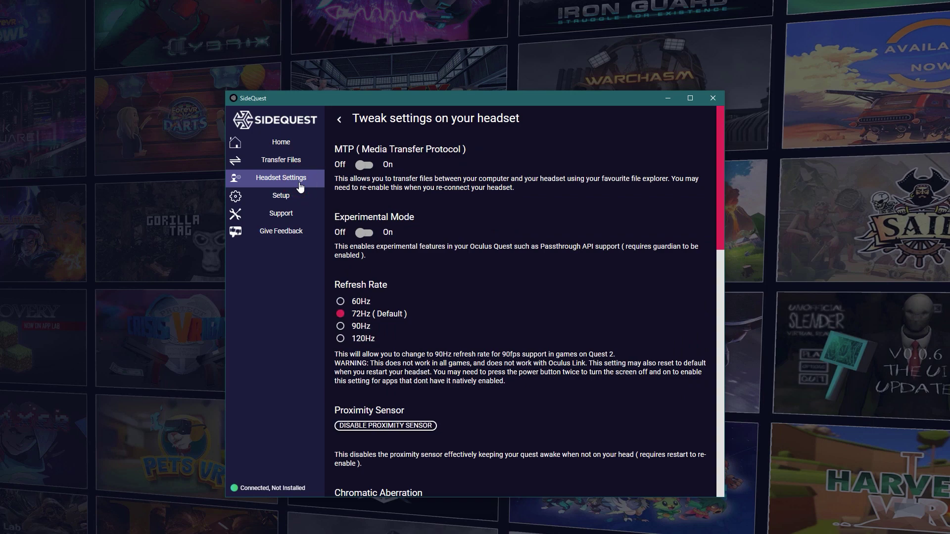
In Headset Settings, set the refresh rate to 90Hz and turn on Full Rate Capture.
scroll(720, 185, "down", 2)
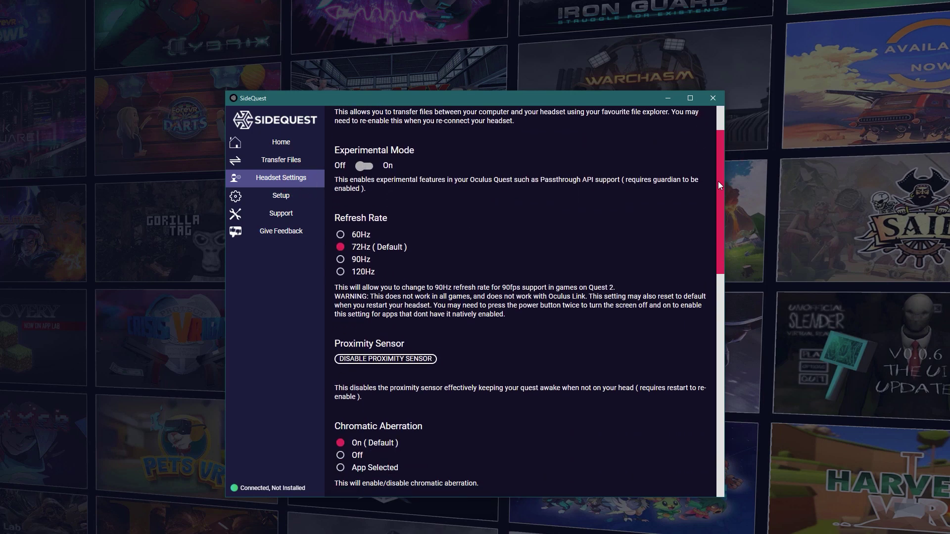
left_click(341, 260)
scroll(384, 324, "down", 1)
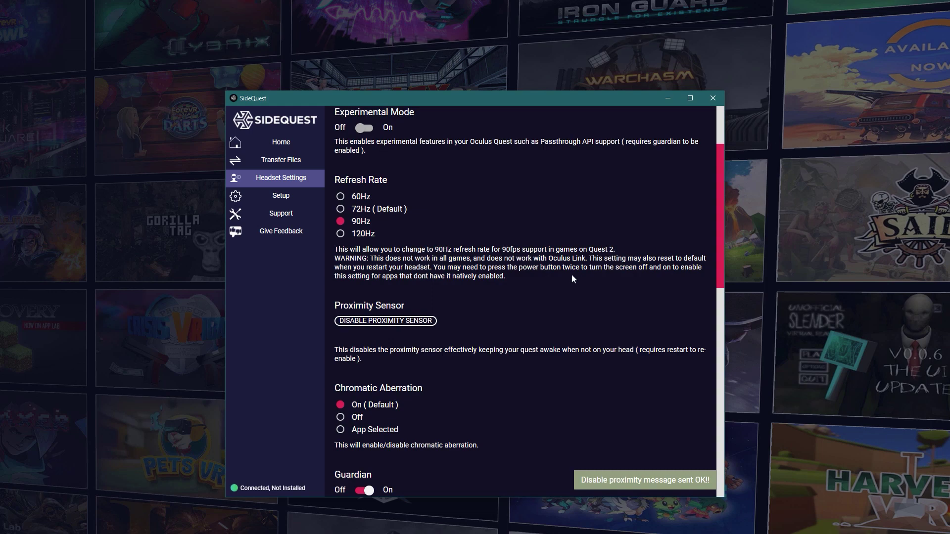
left_click_drag(717, 240, 720, 356)
left_click(365, 249)
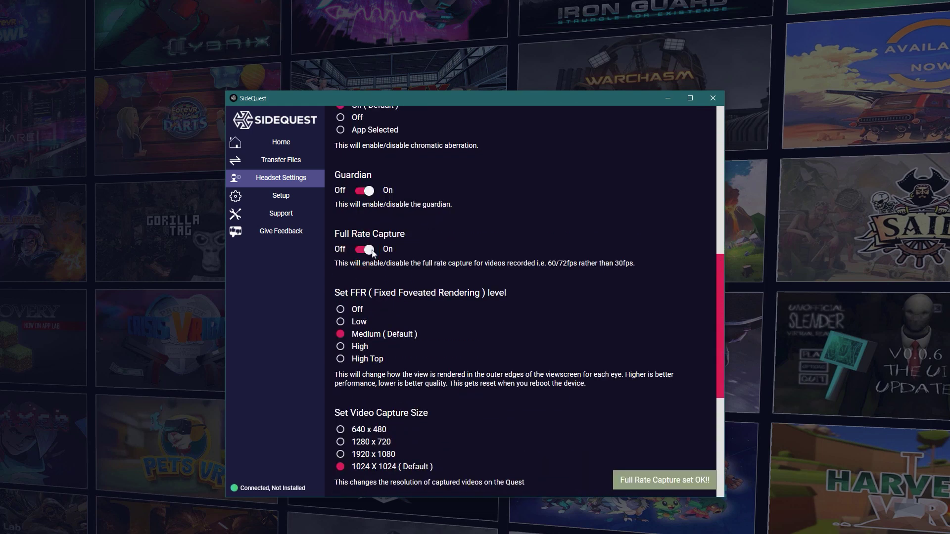
left_click_drag(720, 272, 418, 321)
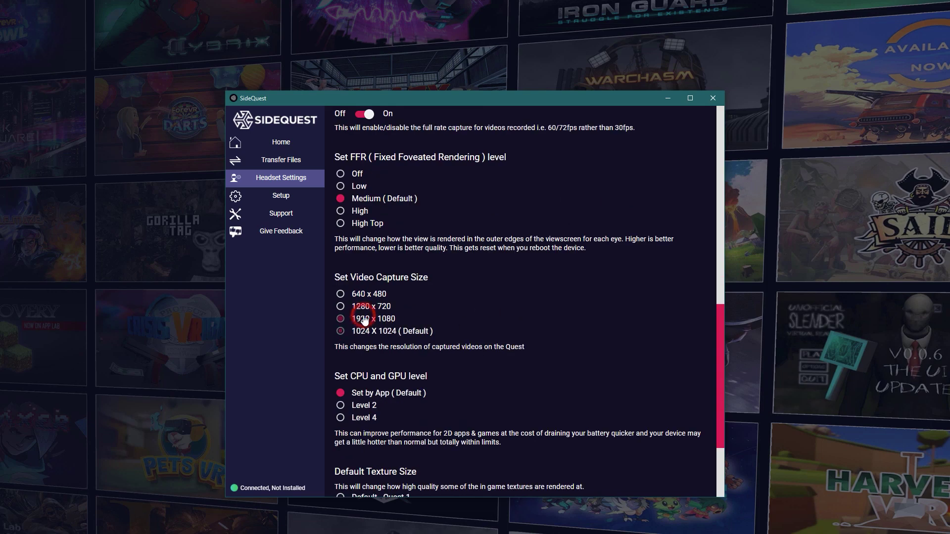
left_click_drag(717, 346, 714, 405)
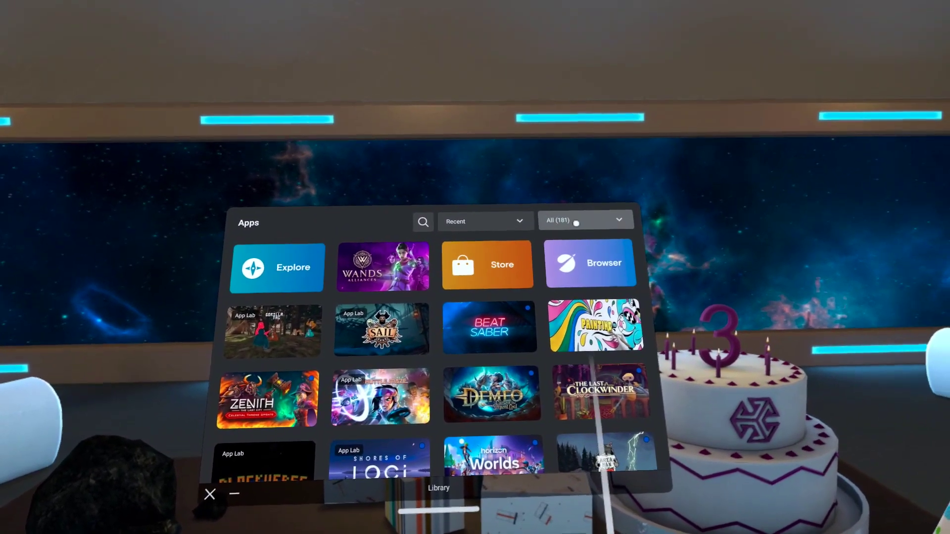
Filter the Quest library to Unknown Sources and launch SideQuest to show its link code.
left_click(628, 181)
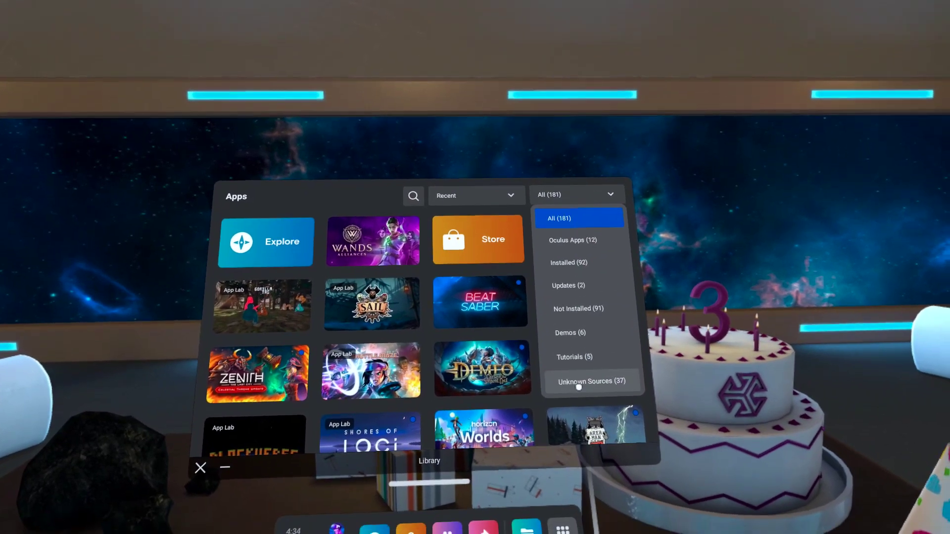
left_click(598, 407)
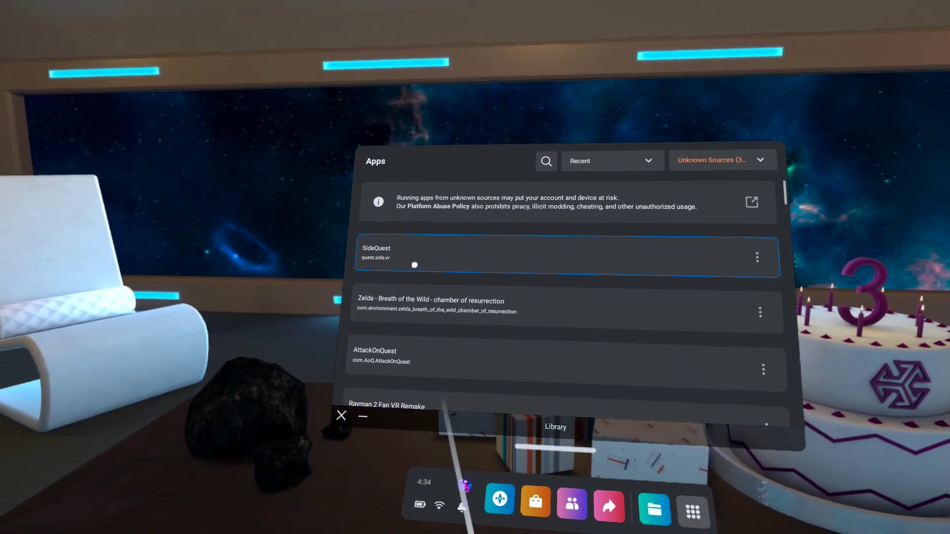
left_click(411, 264)
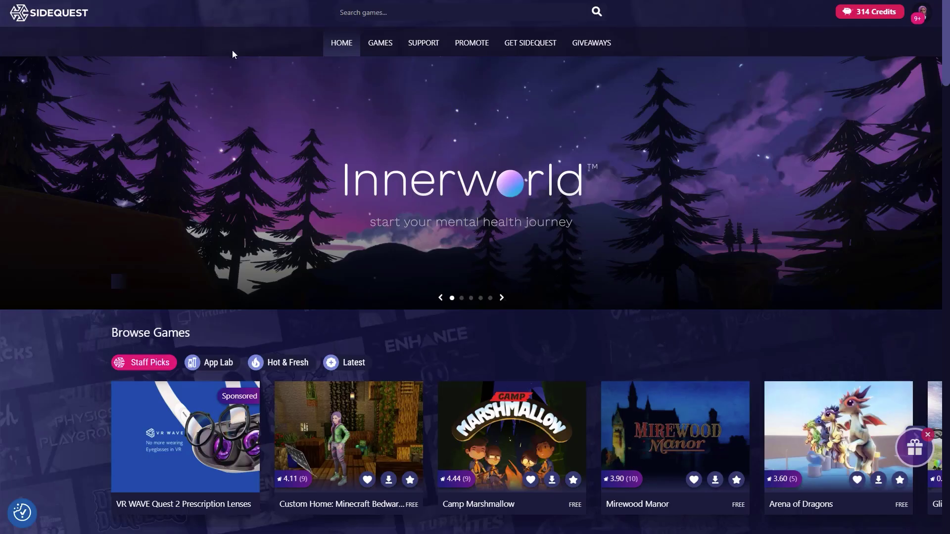
Go to sdq.st/link, enter the headset's six-digit code, and link the app to the account.
key("ctrl+l")
type("sdq.st")
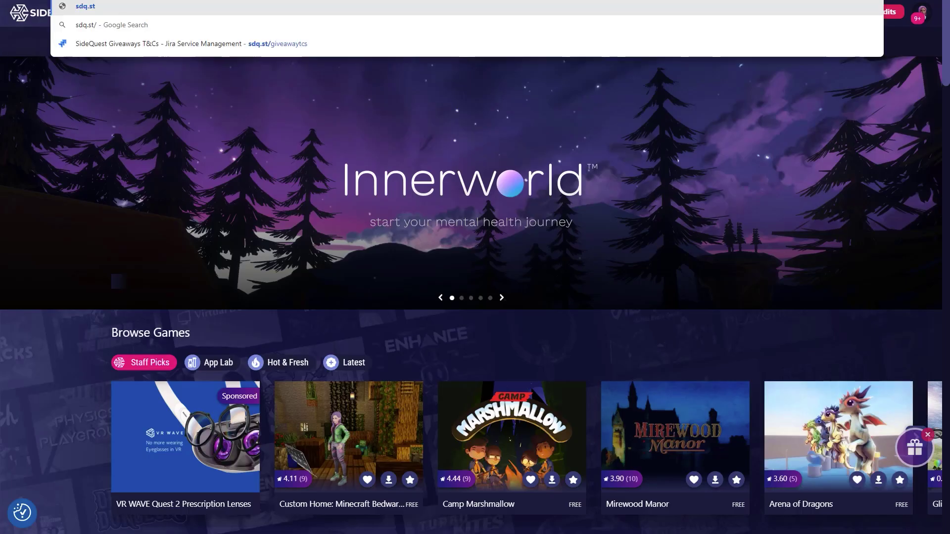
type("/link")
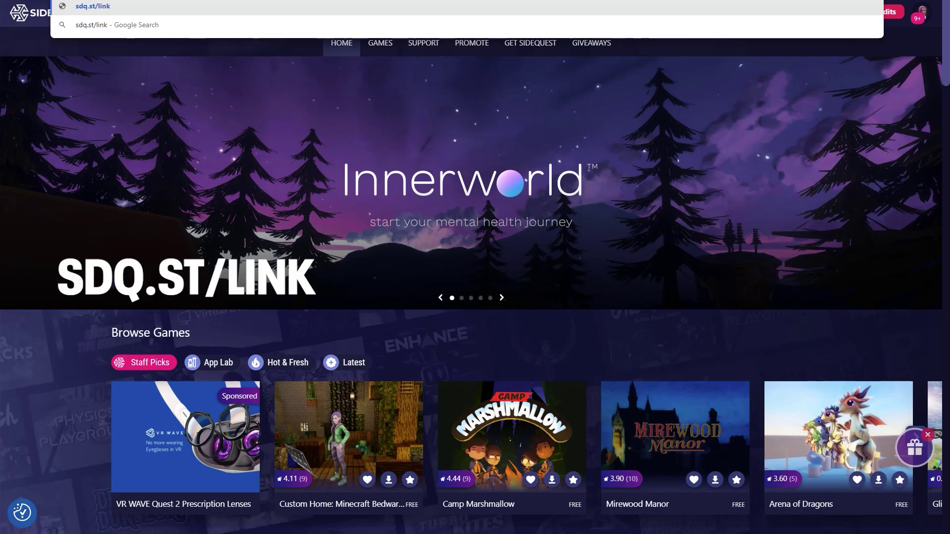
key("Return")
type("6924")
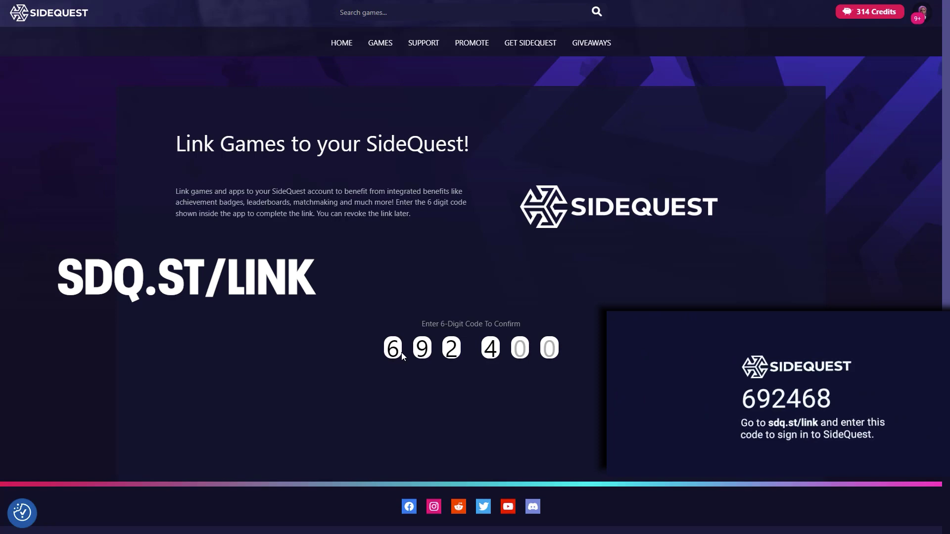
type("68")
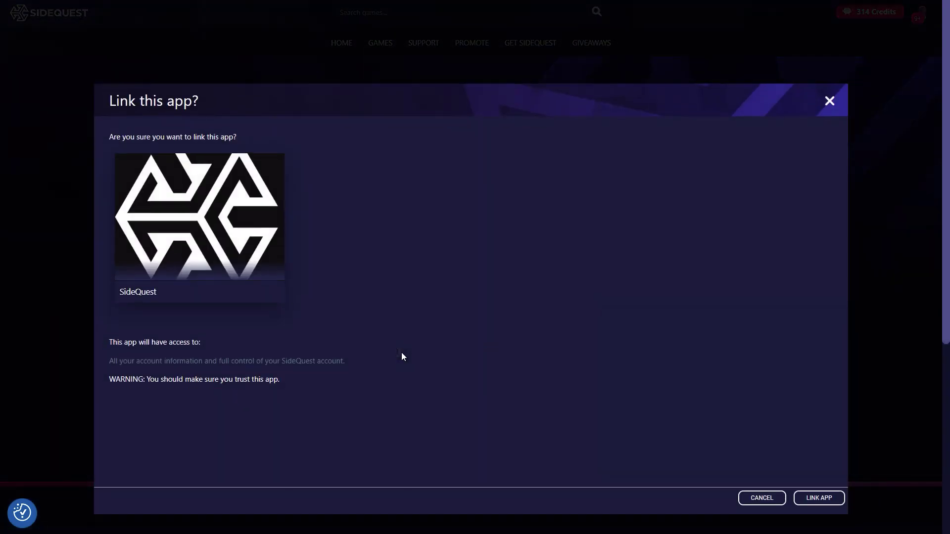
left_click(819, 498)
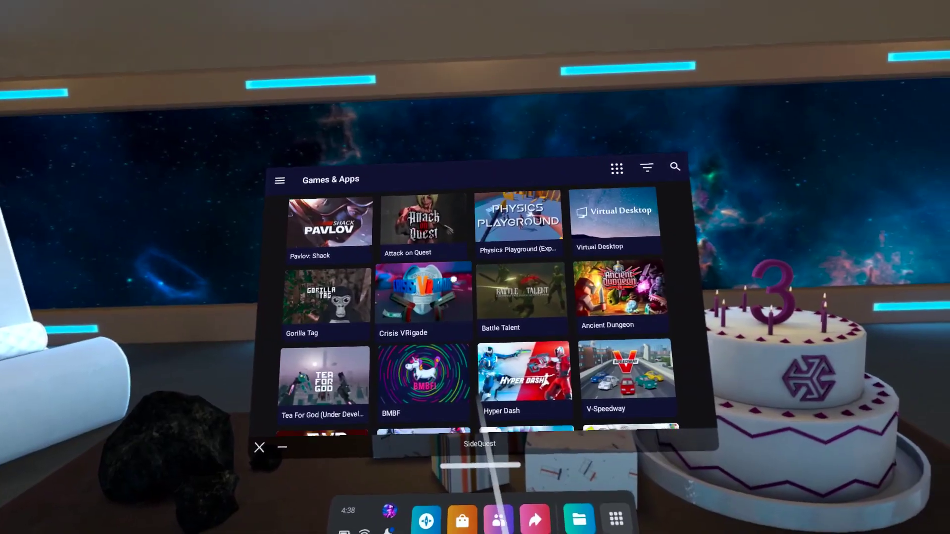
Scroll the Games & Apps grid down to Doom3Quest and open its details page.
scroll(467, 275, "down", 5)
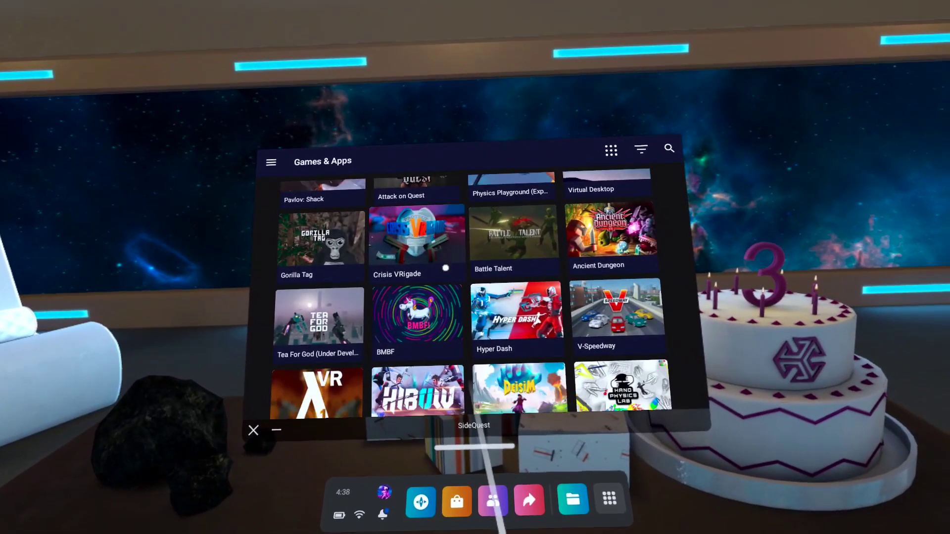
scroll(446, 264, "down", 6)
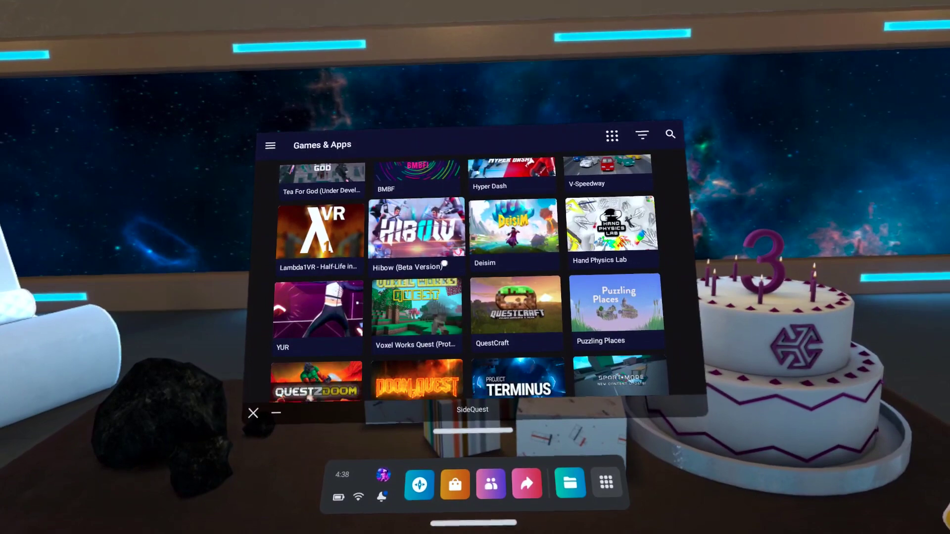
scroll(446, 261, "down", 3)
scroll(475, 269, "up", 3)
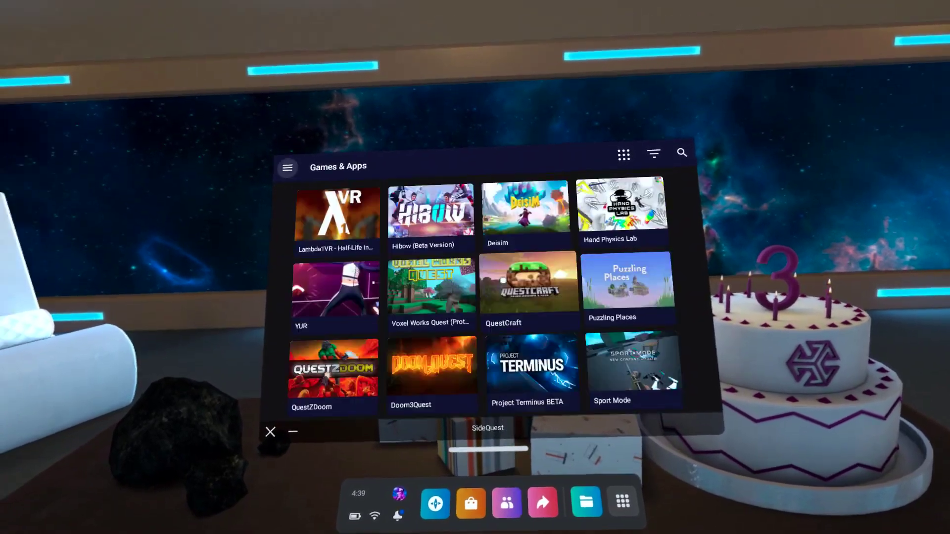
scroll(504, 278, "down", 3)
left_click(448, 294)
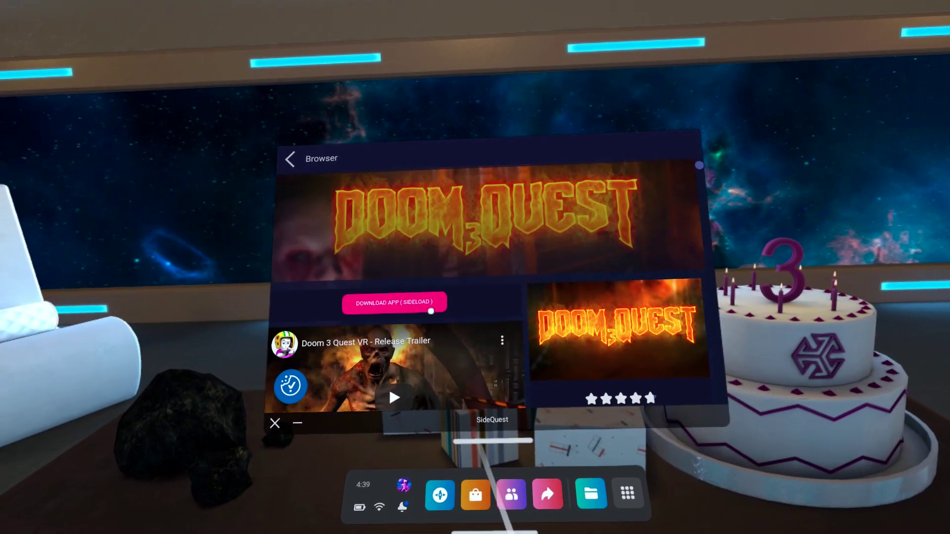
Sideload Doom3Quest, allowing installs from SideQuest, then return to Games & Apps.
left_click(390, 295)
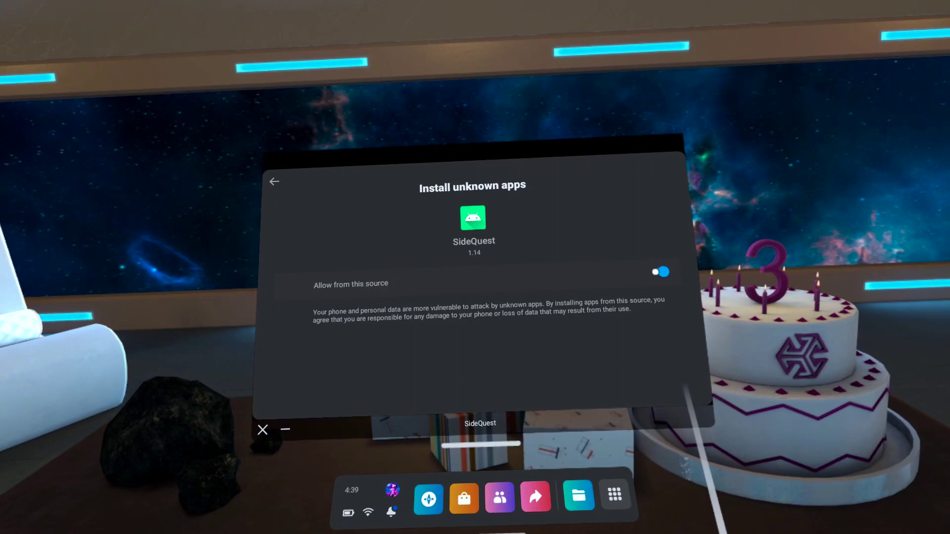
left_click(280, 185)
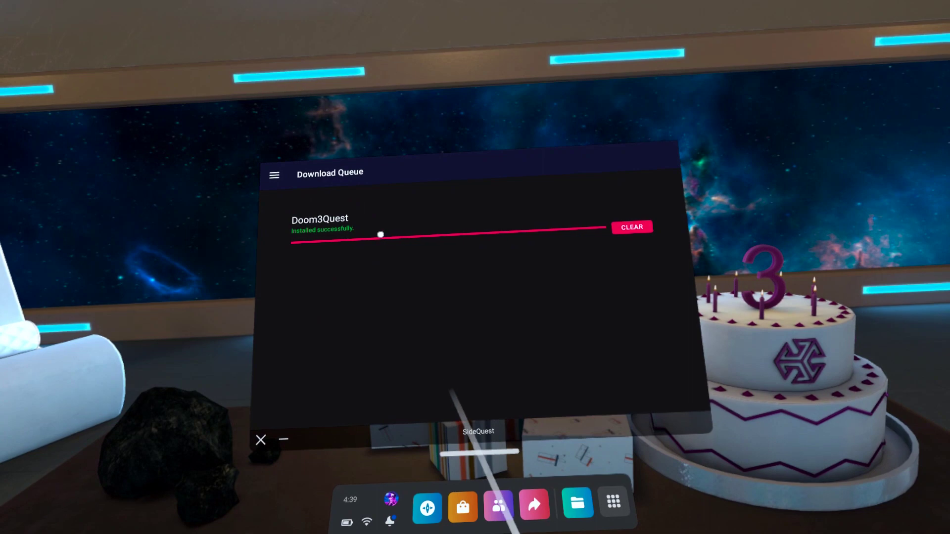
left_click(284, 175)
left_click(310, 263)
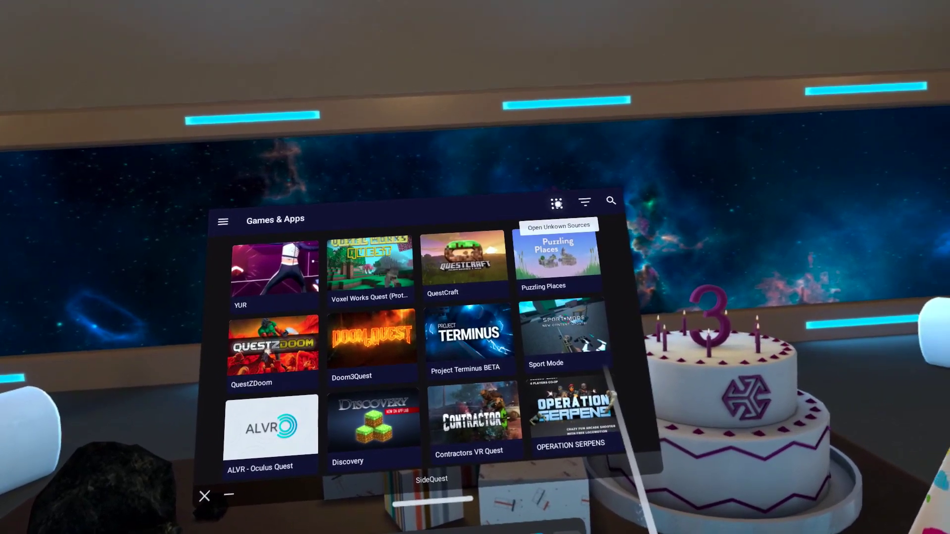
Open the Unknown Sources library, then start transferring the Steam Doom 3 folder for Doom3Quest.
left_click(557, 203)
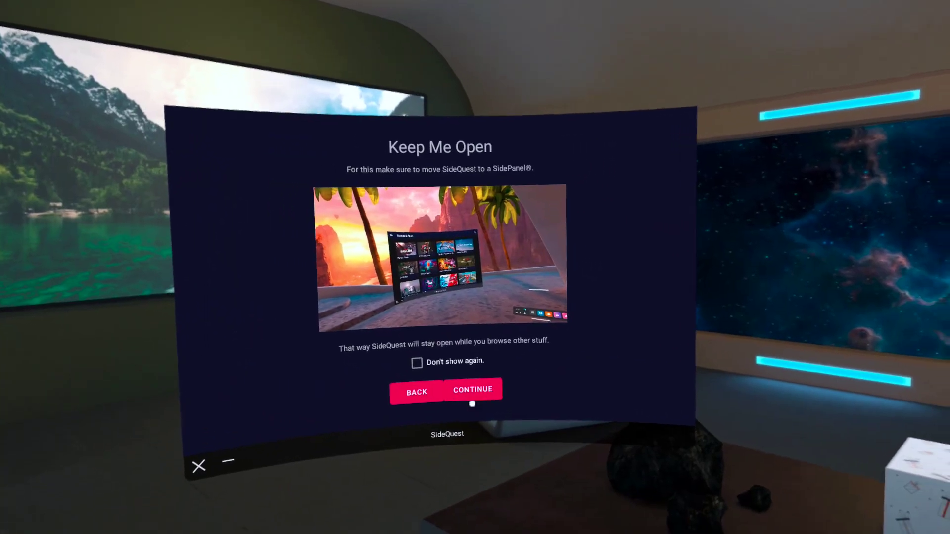
left_click(474, 389)
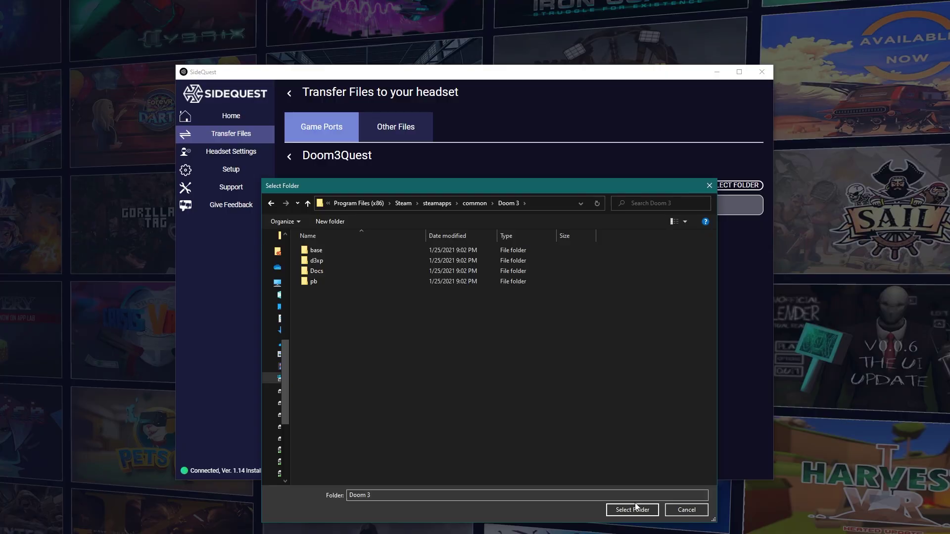
left_click(636, 509)
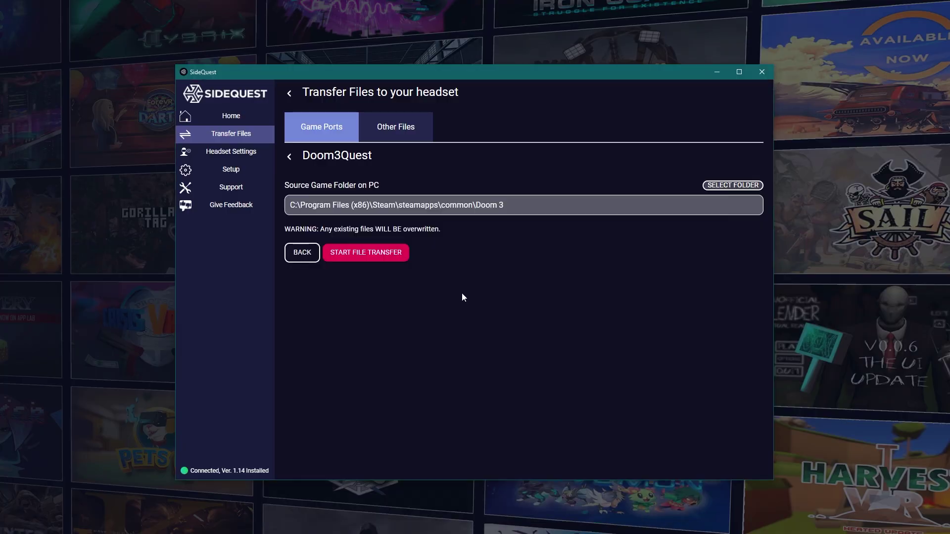
left_click(365, 252)
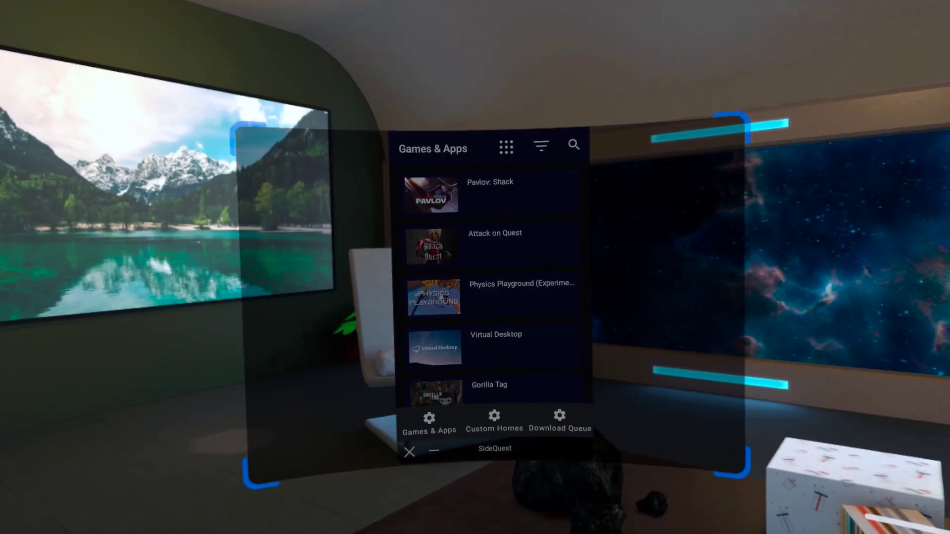
Widen the SideQuest panel into a landscape grid and scroll to the SAIL - FREE Demo tile.
left_click_drag(589, 135, 568, 20)
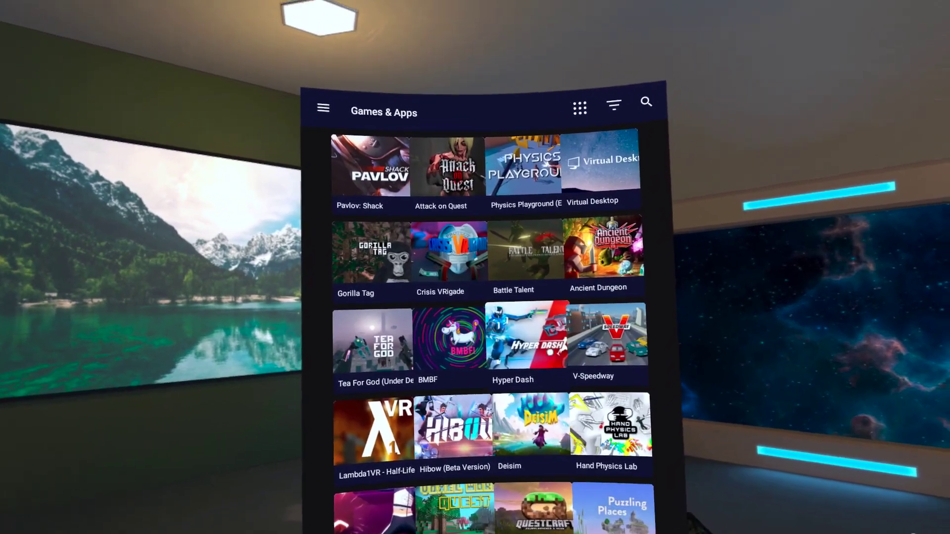
scroll(494, 321, "down", 5)
scroll(495, 321, "up", 5)
left_click_drag(624, 5, 777, 113)
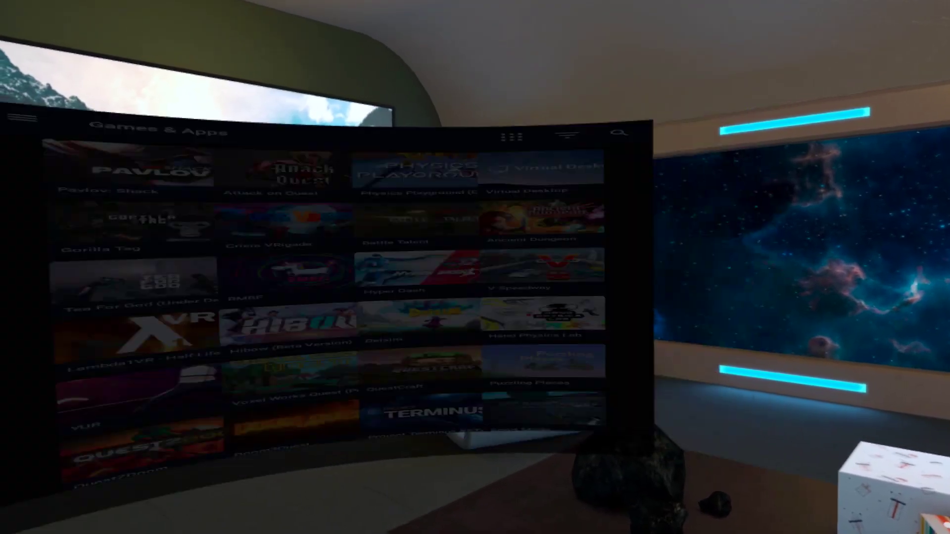
scroll(533, 348, "down", 5)
scroll(533, 347, "up", 5)
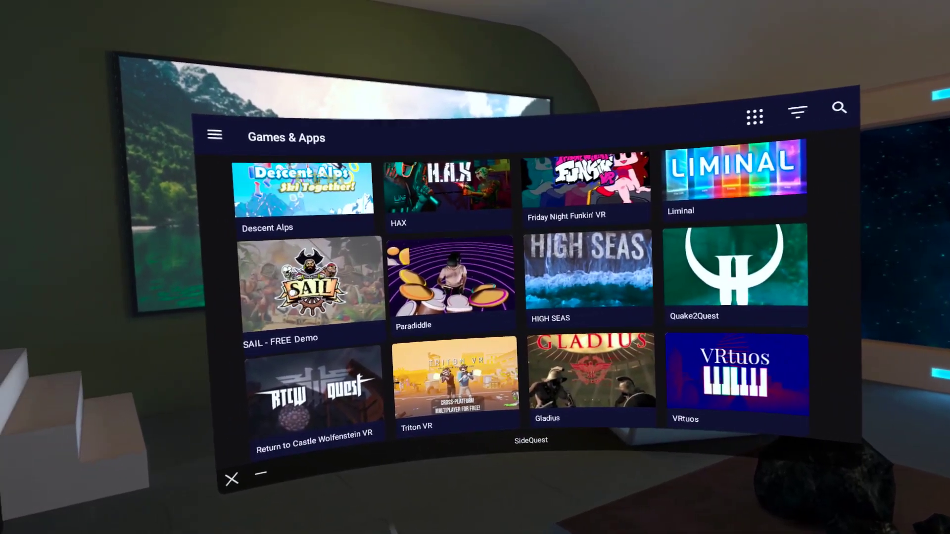
View SAIL - FREE Demo's page and Meta store listing, dismissing the App Lab warning.
left_click(234, 287)
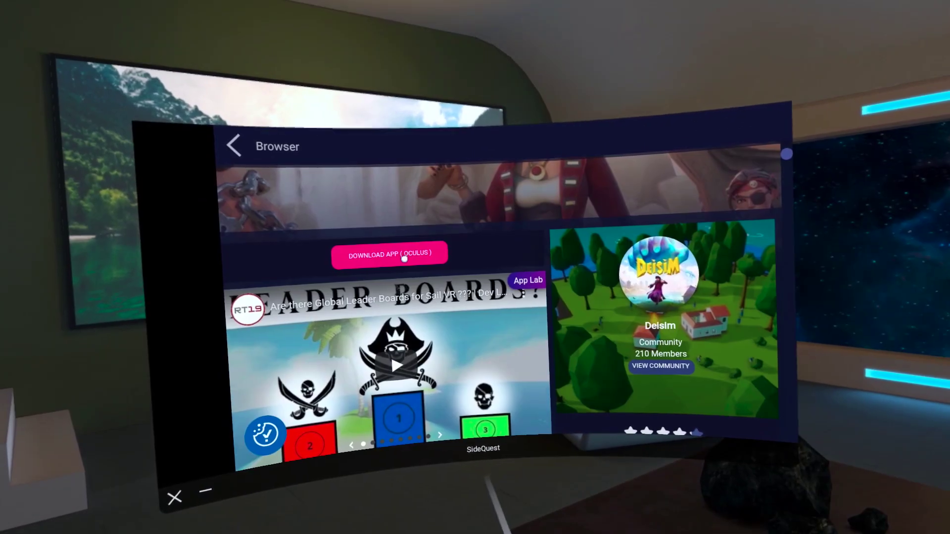
left_click(492, 371)
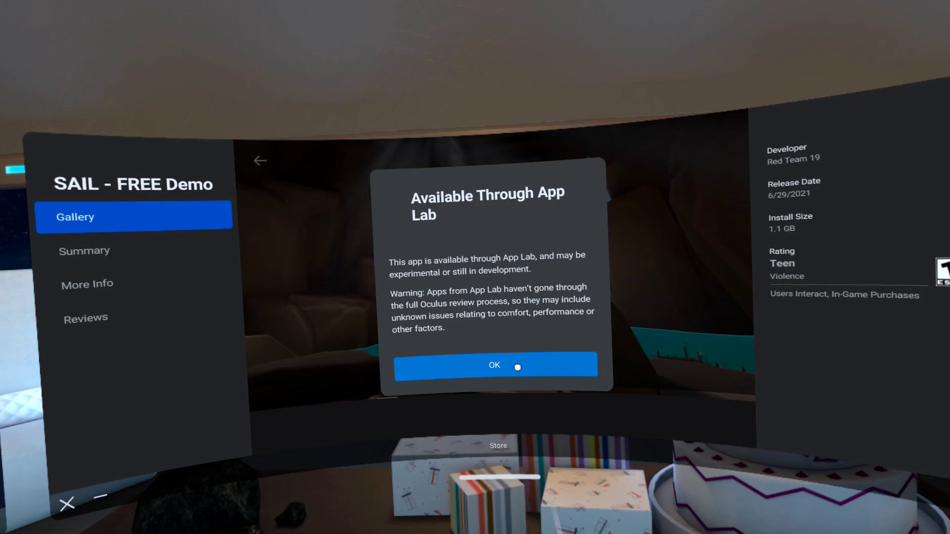
left_click(518, 367)
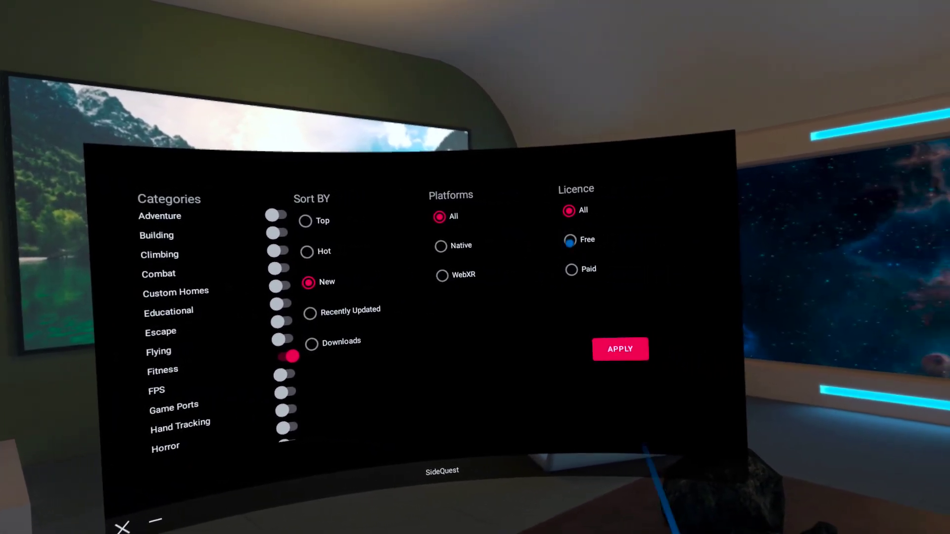
Filter the games catalogue to Free licence titles, then bring up the category list for Custom Homes.
left_click(723, 247)
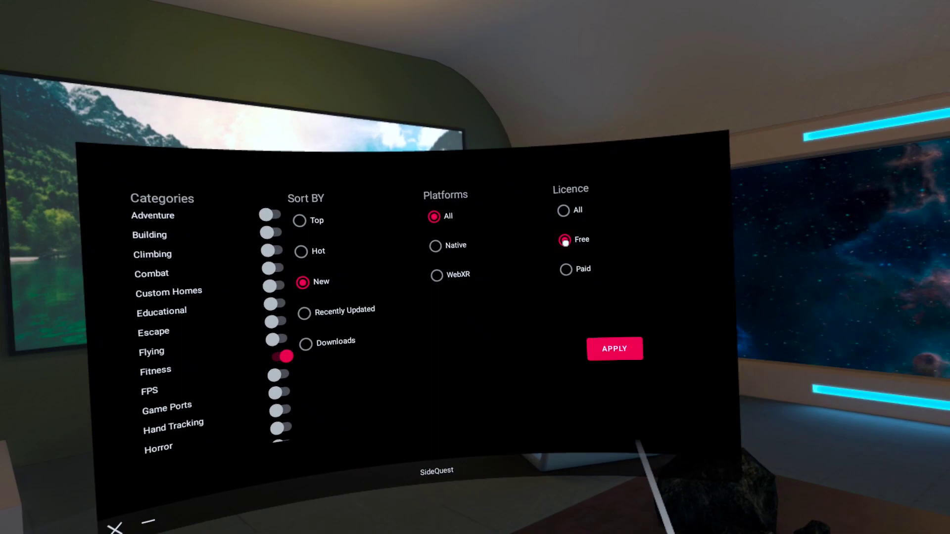
left_click(611, 349)
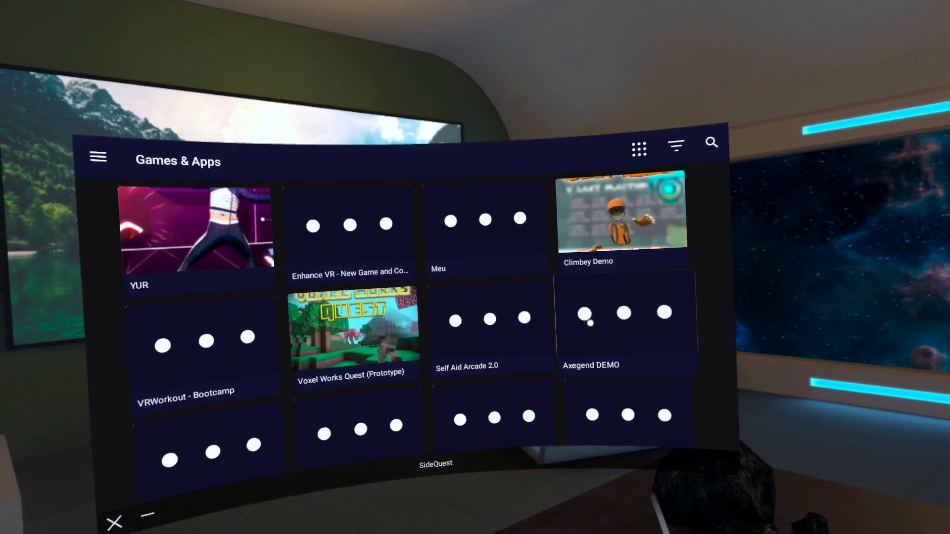
left_click(670, 147)
left_click(646, 367)
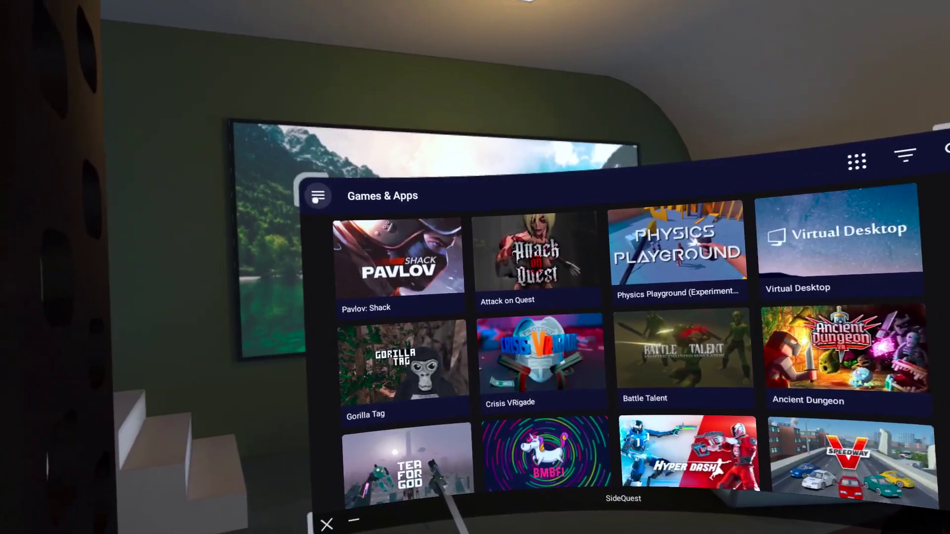
left_click(312, 195)
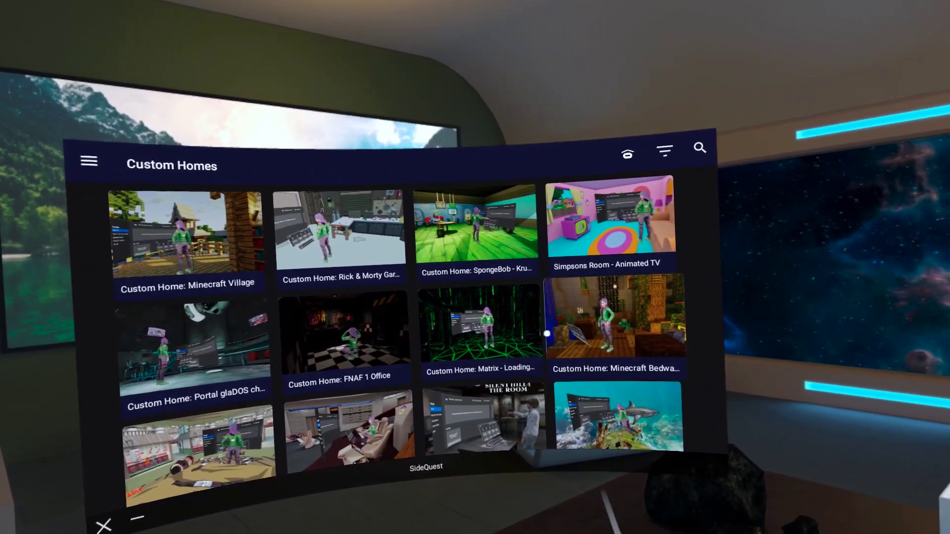
Scroll through the Custom Homes grid and apply a different Sort By order.
scroll(546, 333, "down", 5)
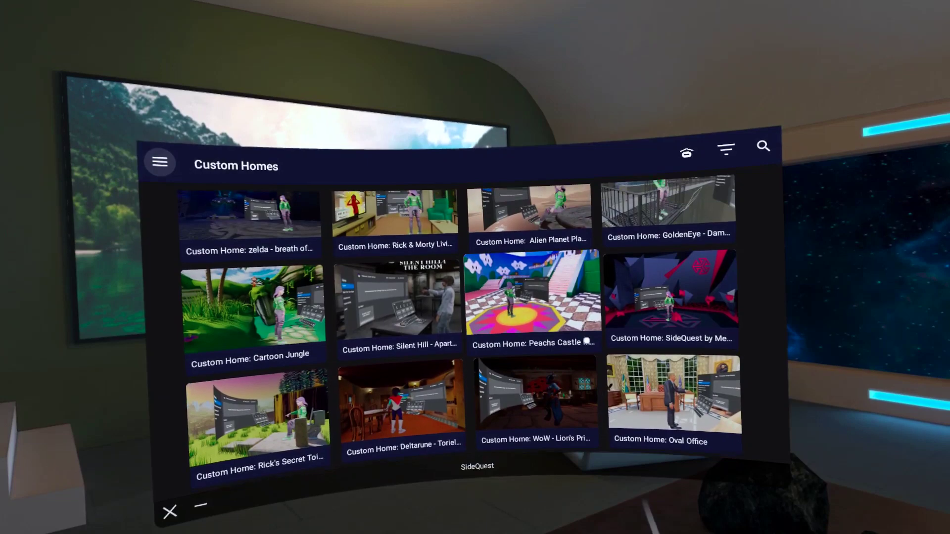
scroll(585, 343, "up", 6)
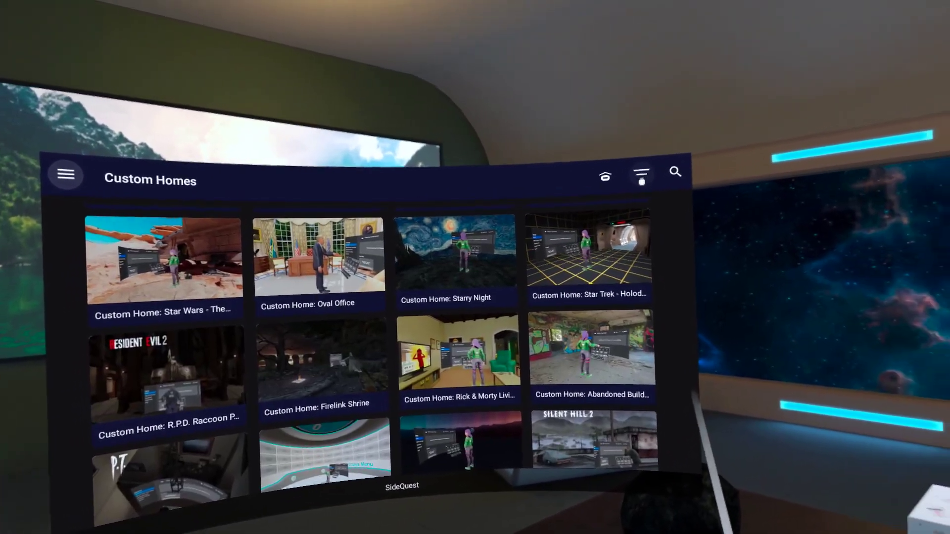
left_click(643, 175)
left_click(662, 365)
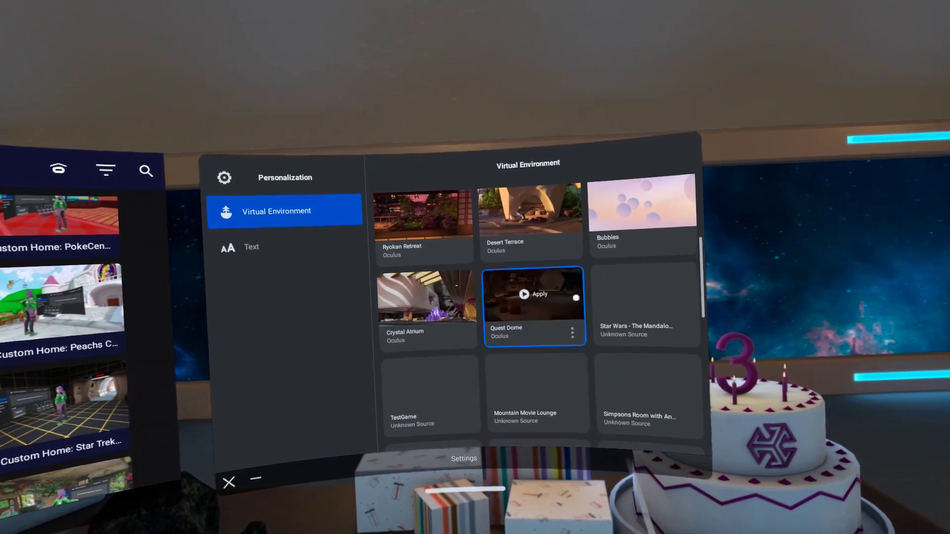
Apply the Star Wars - The Mandalorian (Razor Crest) home as the virtual environment.
left_click(617, 307)
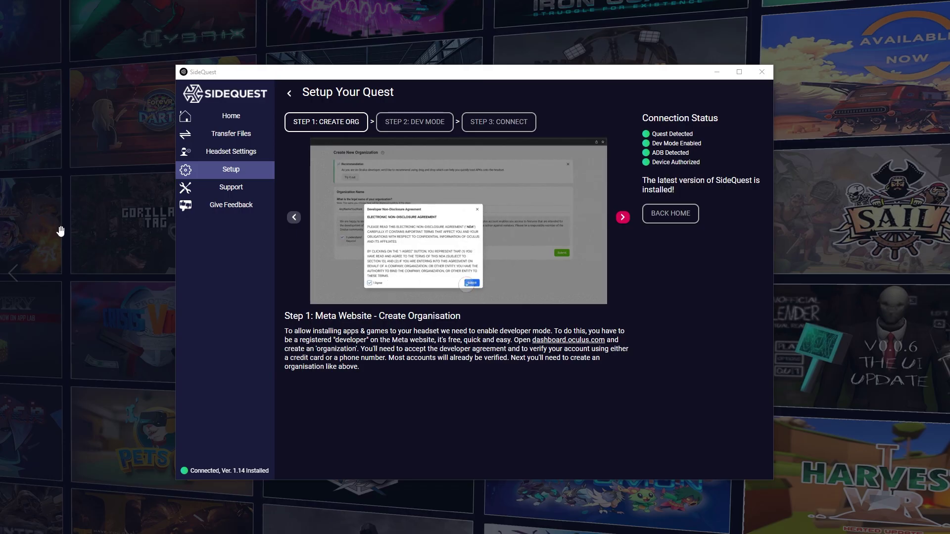
Open Transfer Files in the SideQuest sidebar to list the Game Ports profiles.
left_click(203, 140)
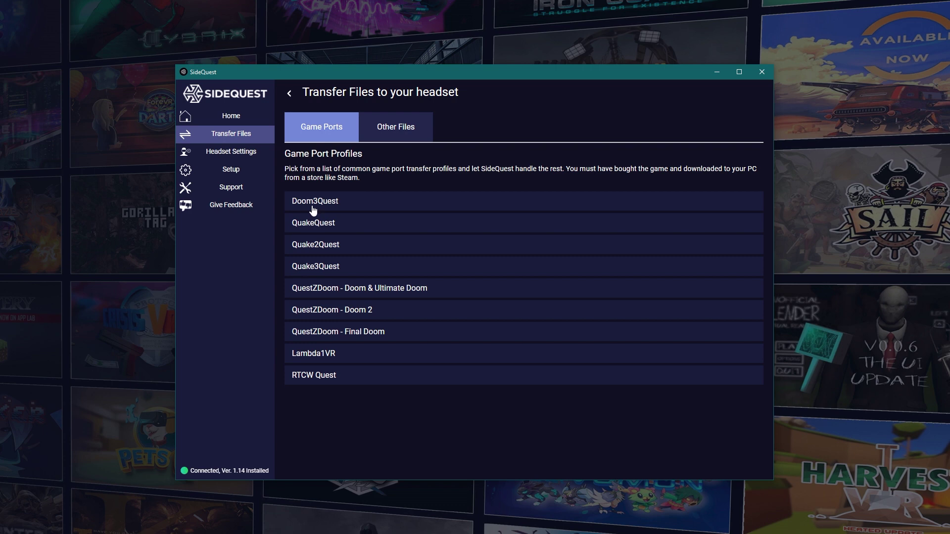
Transfer the Steam Doom 3 folder to the headset through the Doom3Quest profile.
left_click(327, 202)
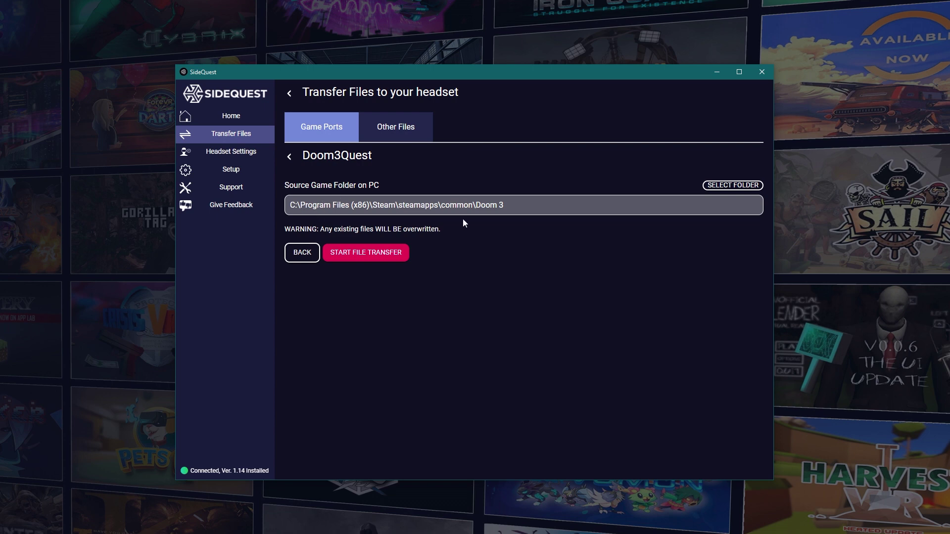
left_click(717, 186)
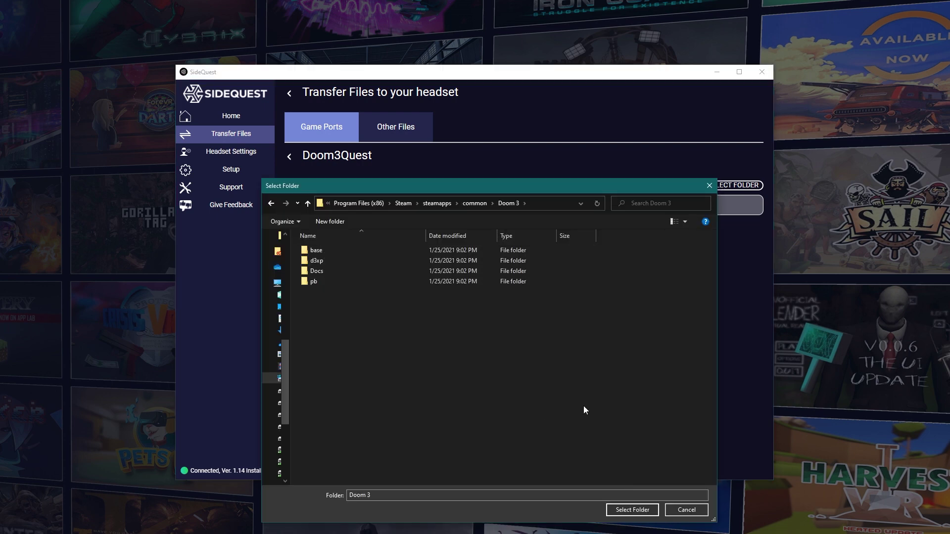
left_click(632, 509)
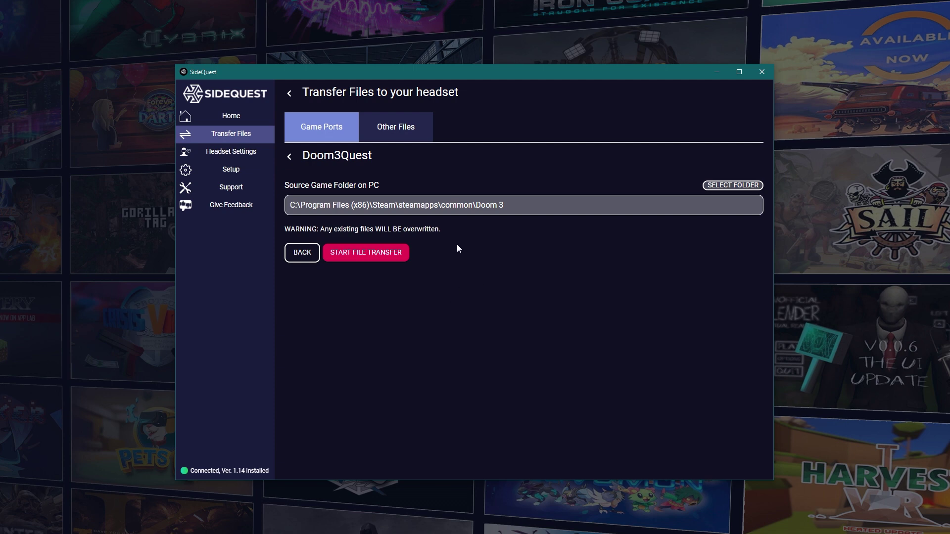
left_click(354, 254)
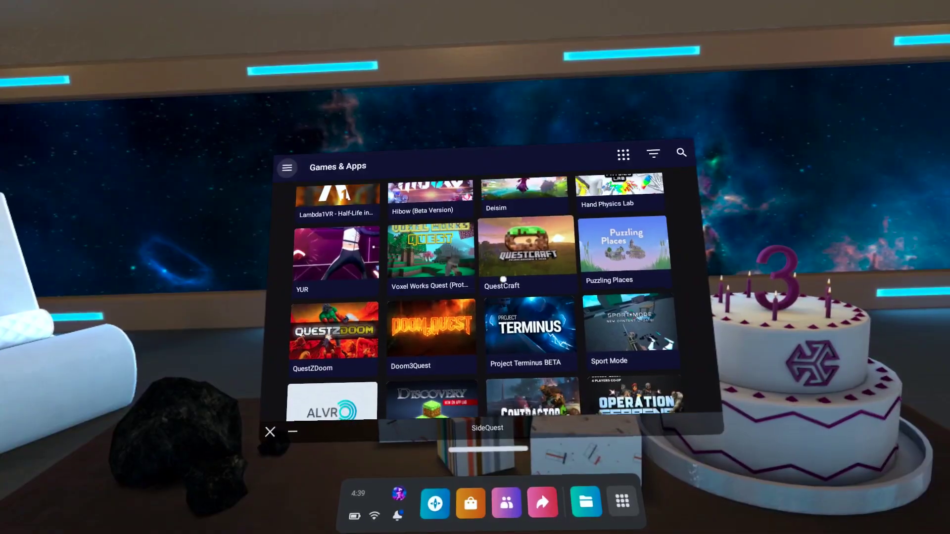
Launch Doom3Quest from the Unknown Sources library and allow its permission request.
scroll(475, 277, "down", 3)
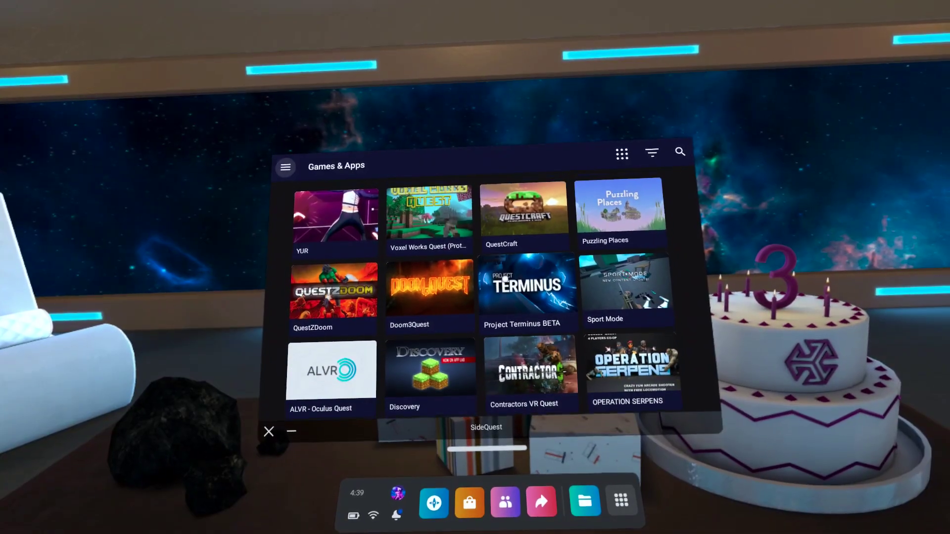
left_click(438, 292)
scroll(439, 291, "down", 3)
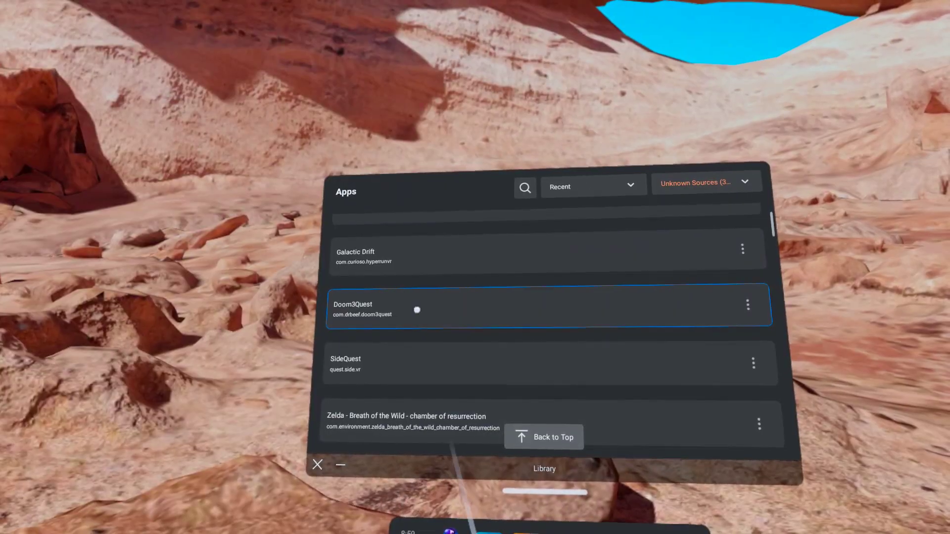
left_click(540, 278)
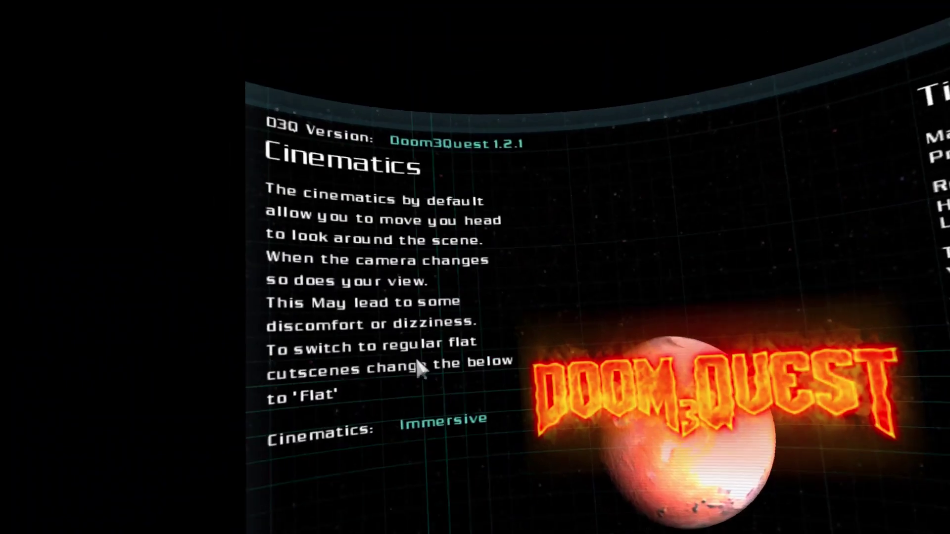